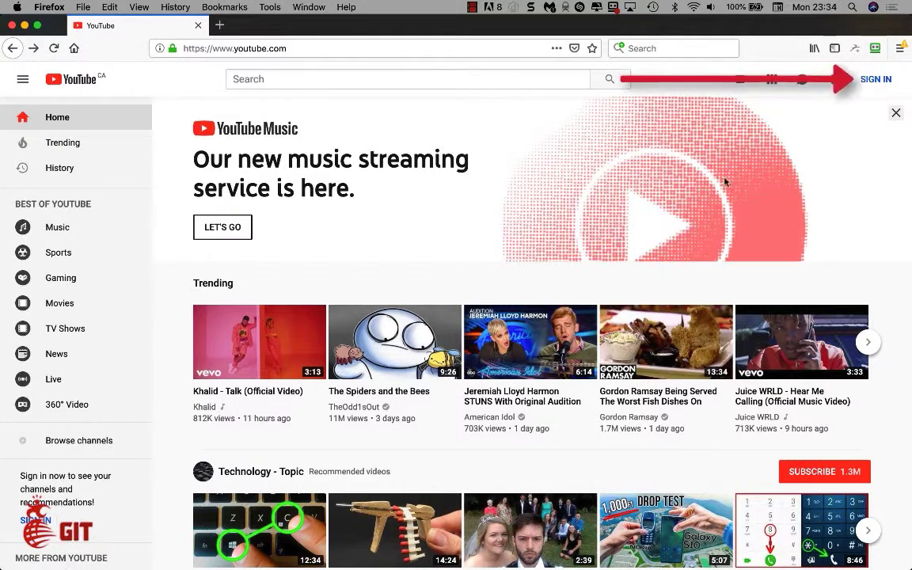
From YouTube's SIGN IN, start creating a Google account for personal use.
left_click(875, 80)
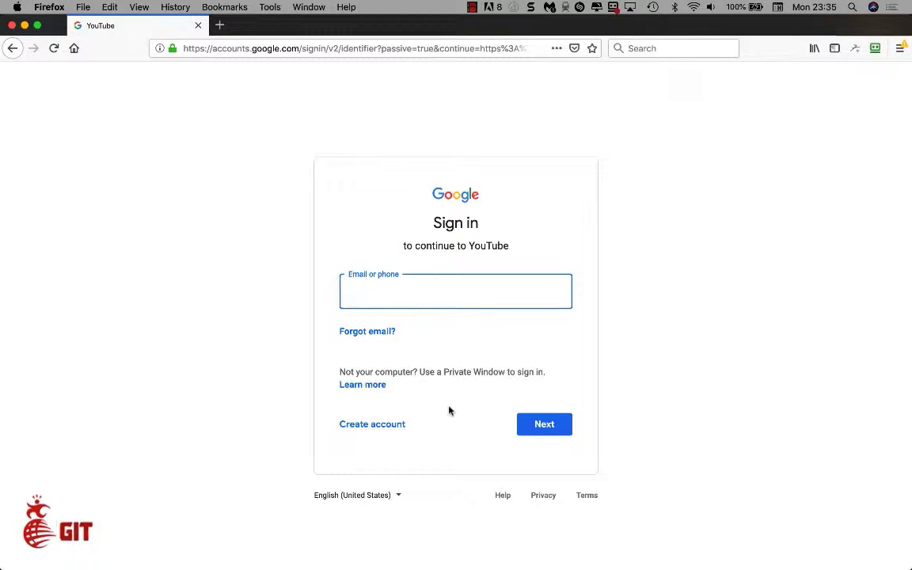
left_click(375, 428)
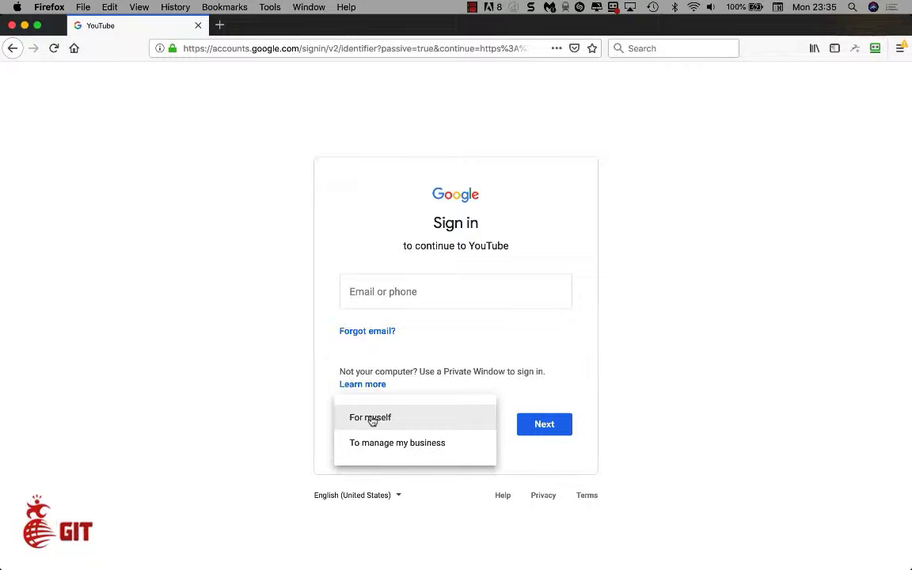
left_click(371, 418)
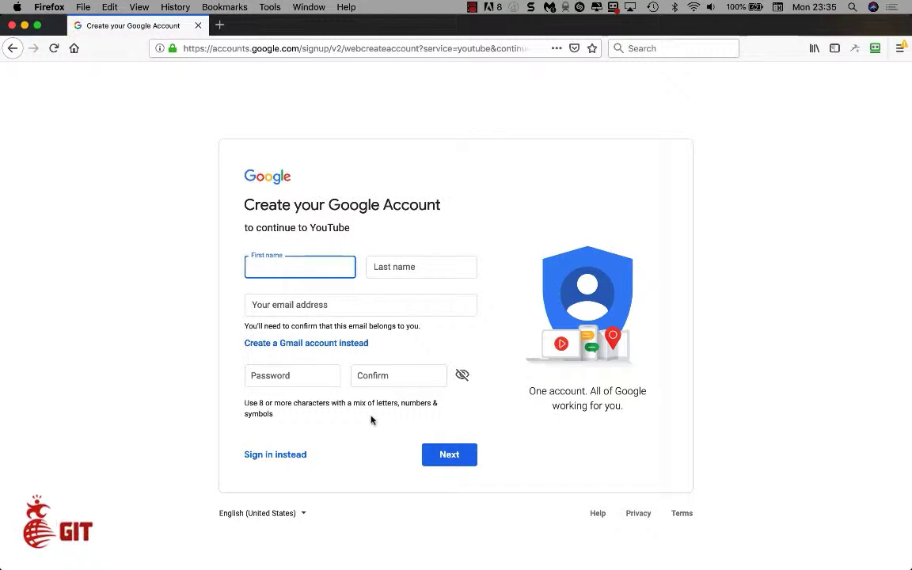
Enter the new account holder's first name, last name and existing email address.
key("Tab")
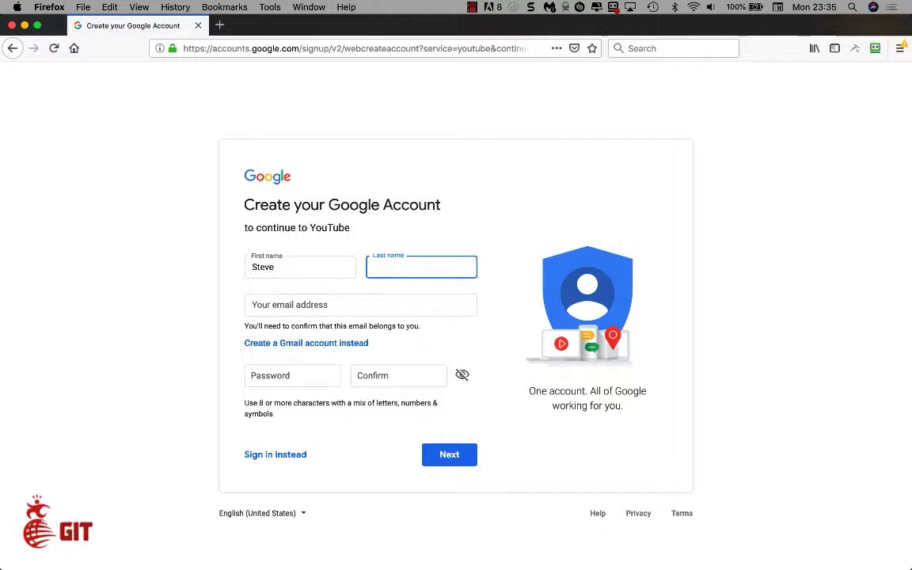
key("Tab")
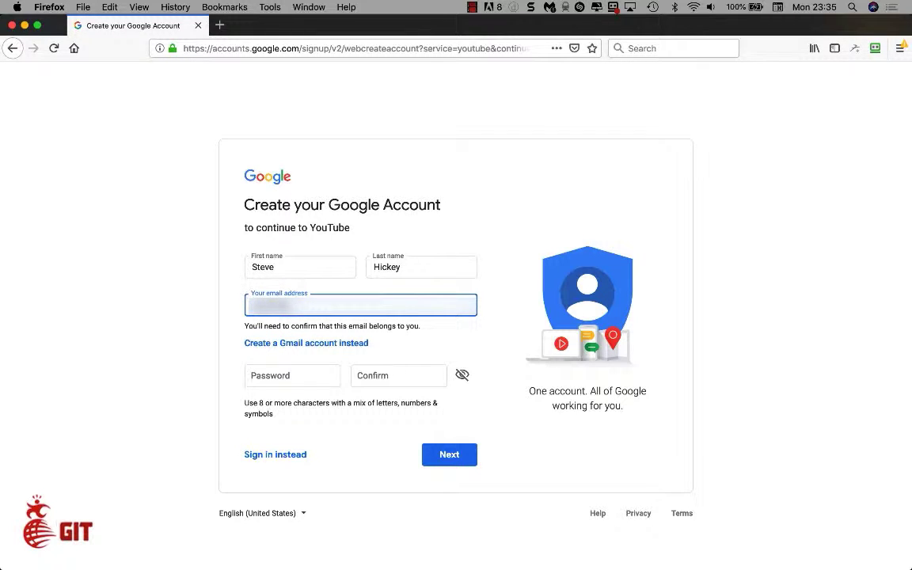
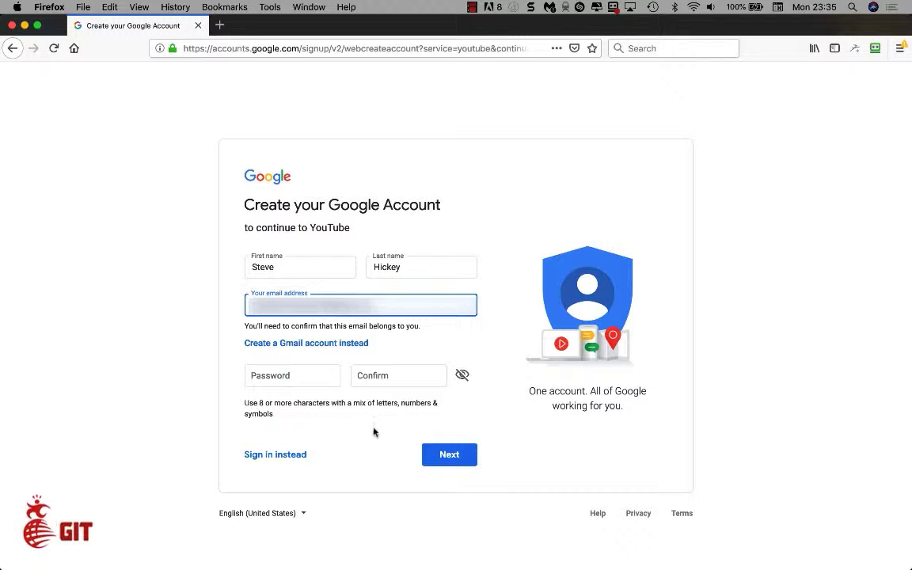
Enter and confirm the account password, then submit the sign-up form.
left_click(307, 372)
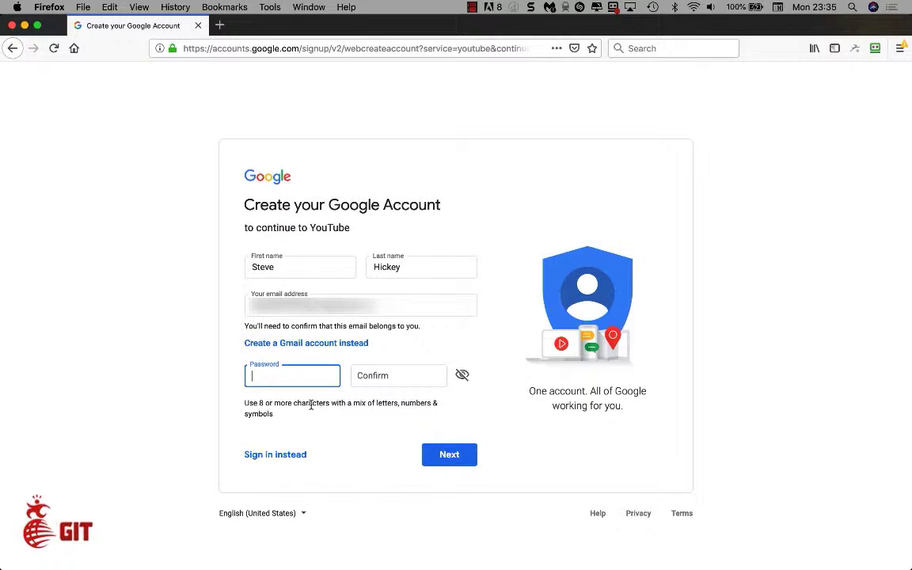
type("•••••••••••••")
left_click(387, 375)
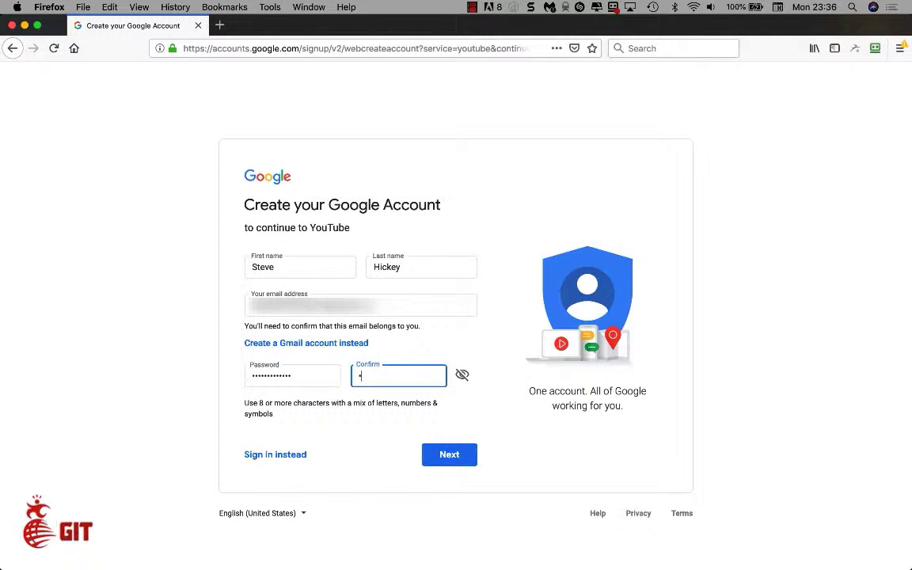
type("•••••••••••")
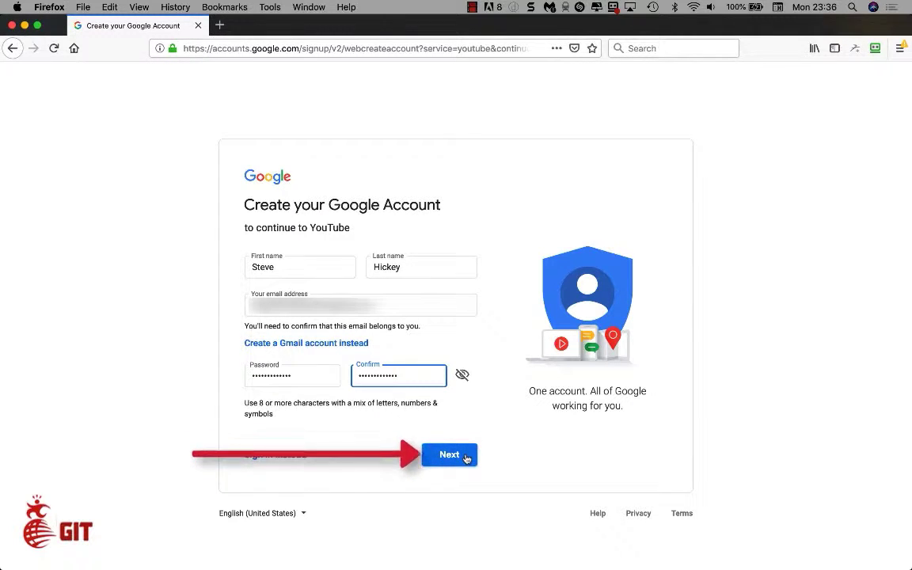
left_click(449, 455)
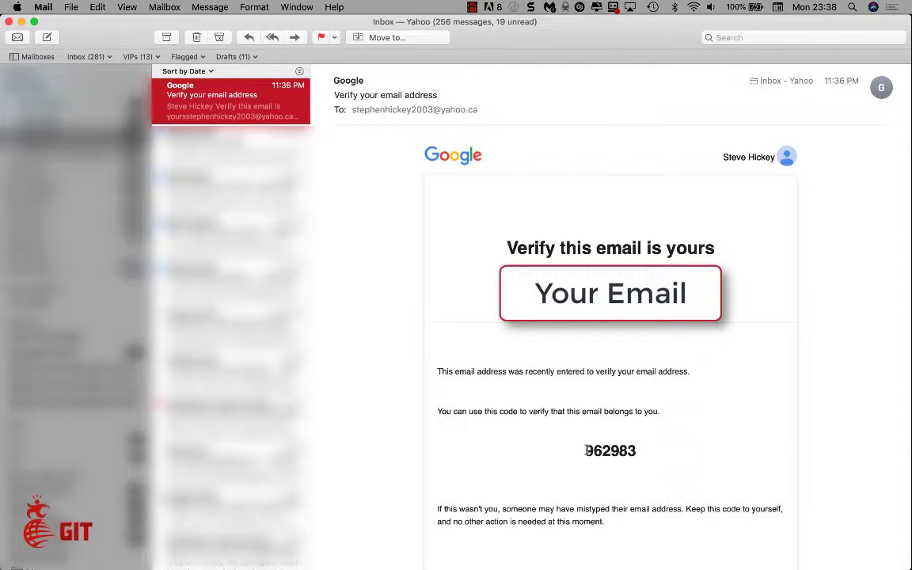
Copy the code from Google's 'Verify your email address' email in Mail.
left_click(586, 451)
left_click_drag(587, 452, 638, 452)
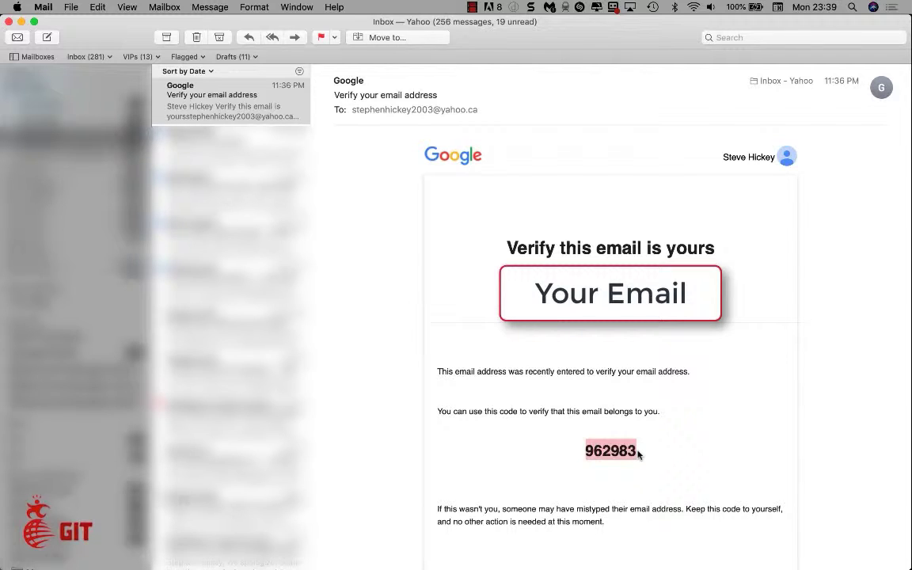
key("super+c")
Paste the emailed code into Firefox's Enter code field and verify the email address.
key("super+Tab")
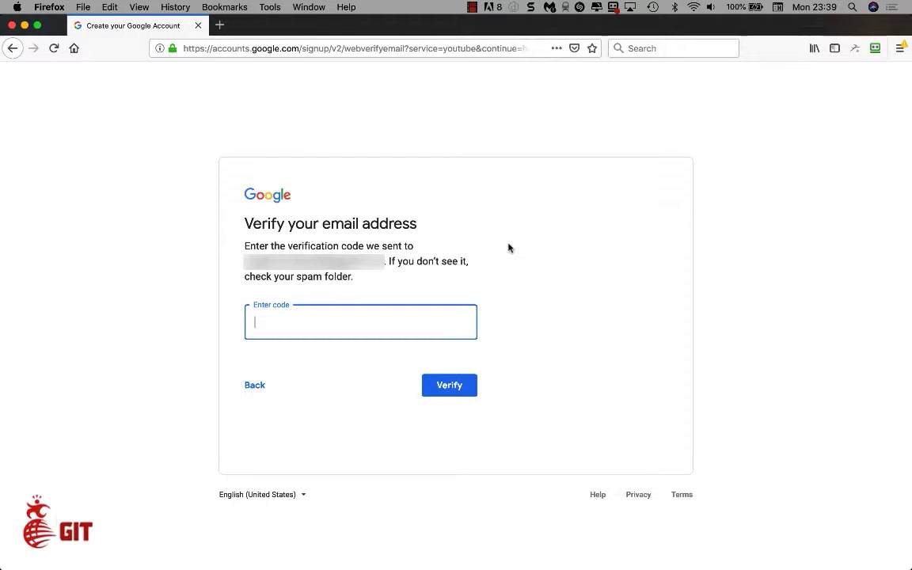
key("super+v")
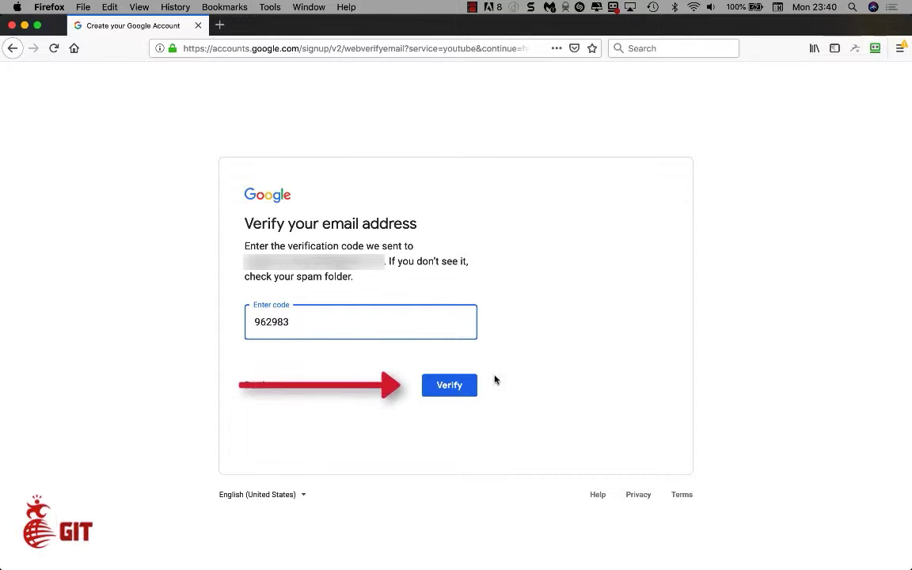
left_click(448, 386)
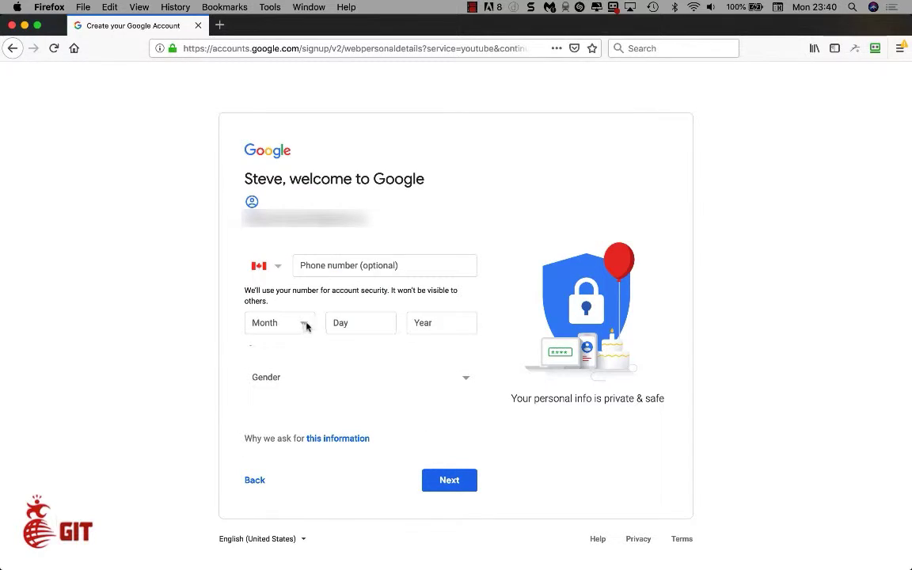
Enter birthday August 12, 1969, choose gender Male, and continue to Privacy and Terms.
left_click(305, 325)
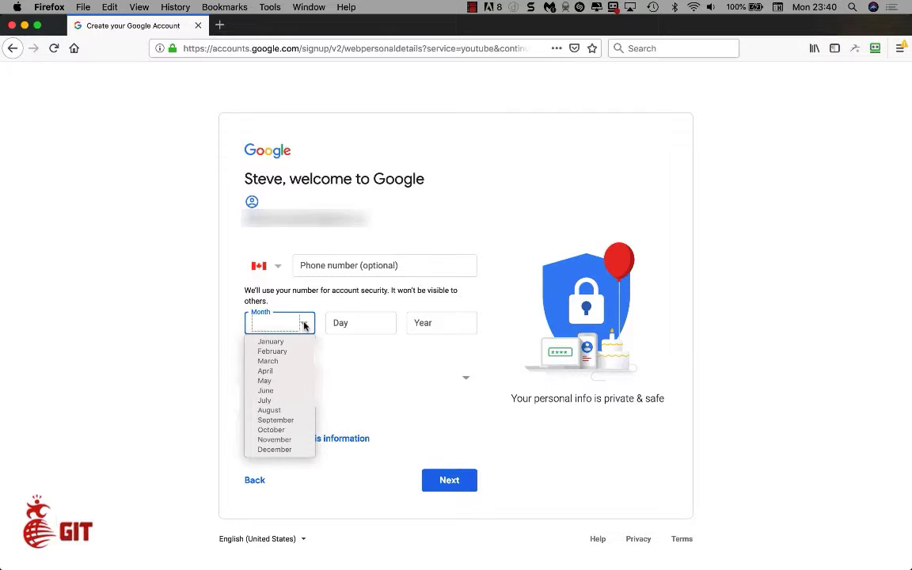
left_click(294, 411)
left_click(369, 325)
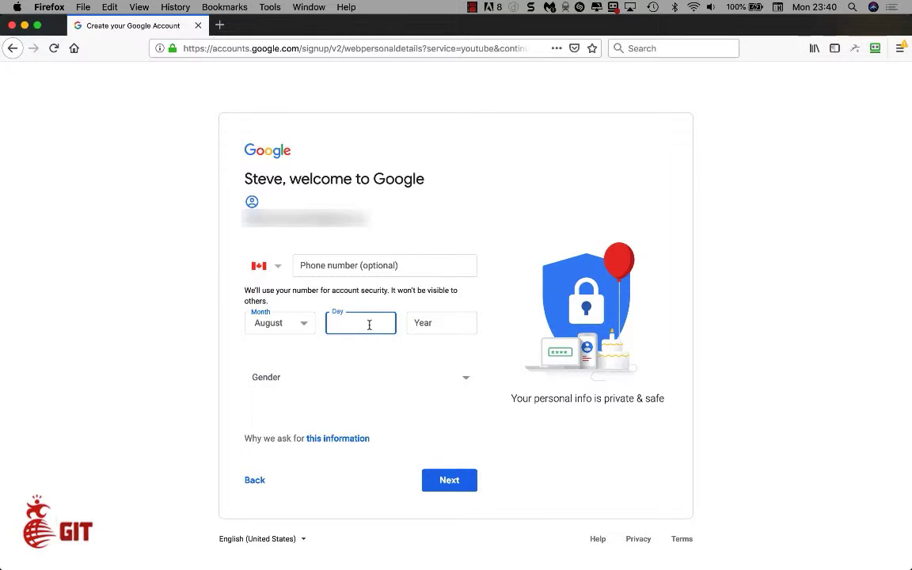
type("12")
left_click(432, 322)
type("1")
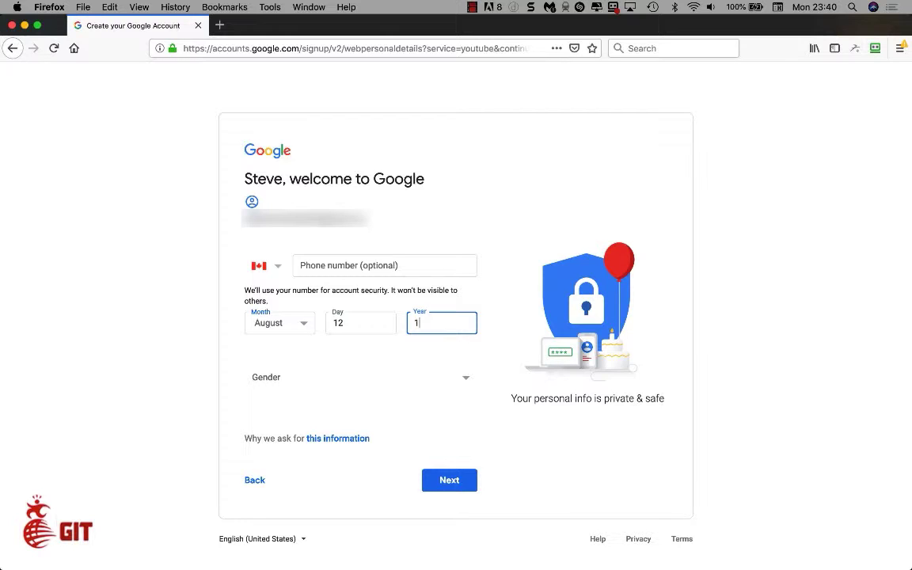
type("969")
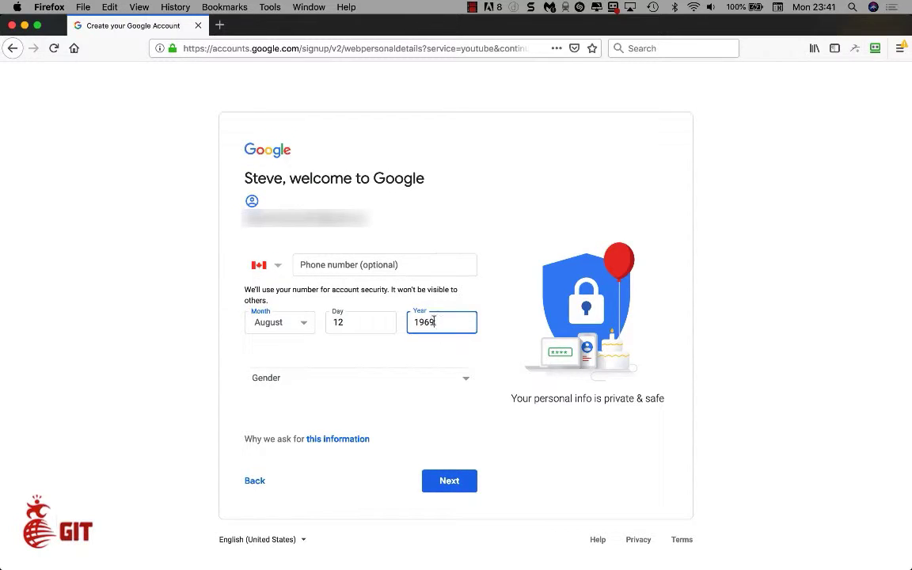
left_click(464, 379)
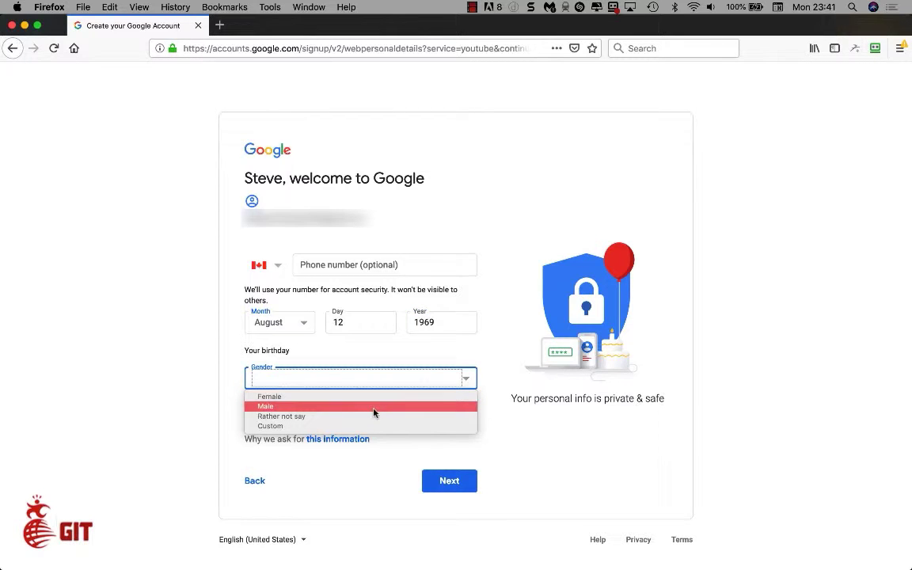
left_click(317, 410)
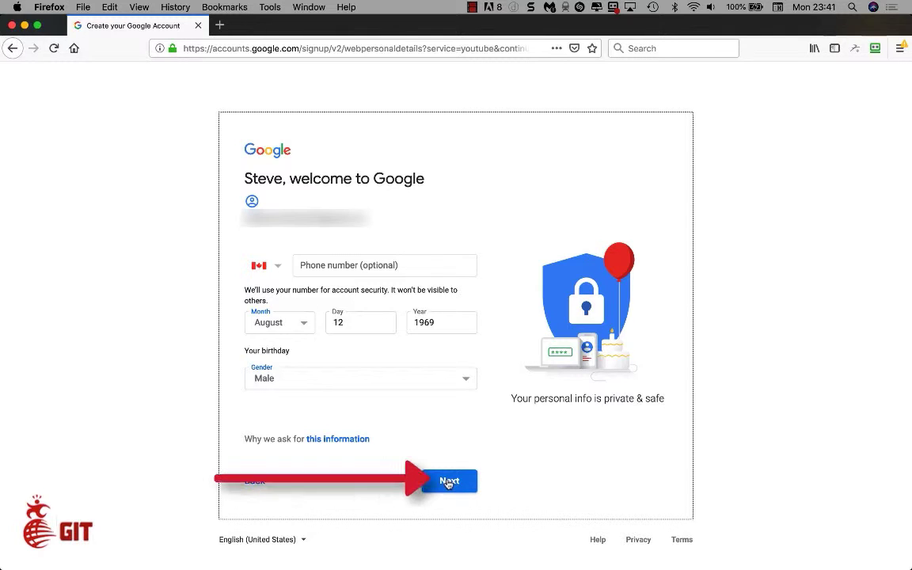
left_click(448, 481)
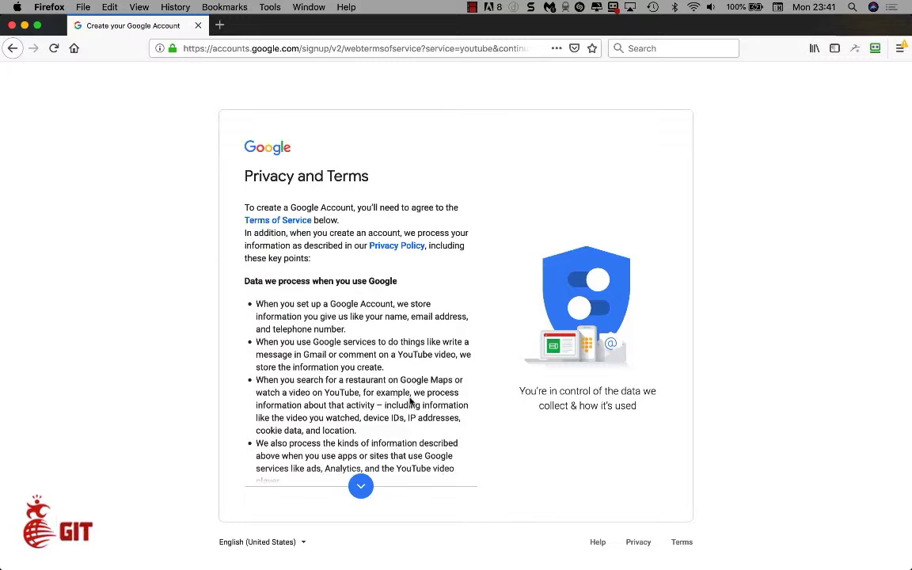
Scroll through the Privacy and Terms and agree to finish creating the account.
scroll(405, 374, "down", 10)
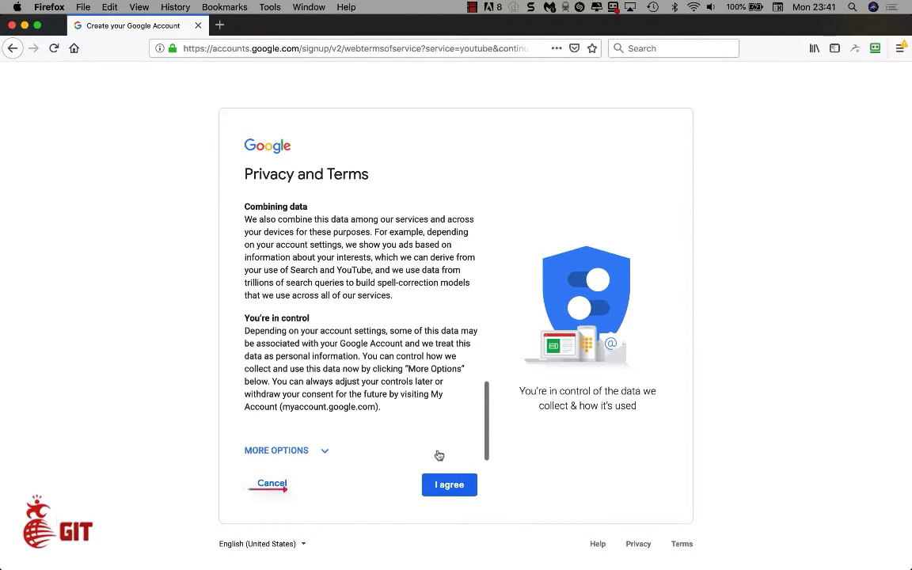
left_click(444, 489)
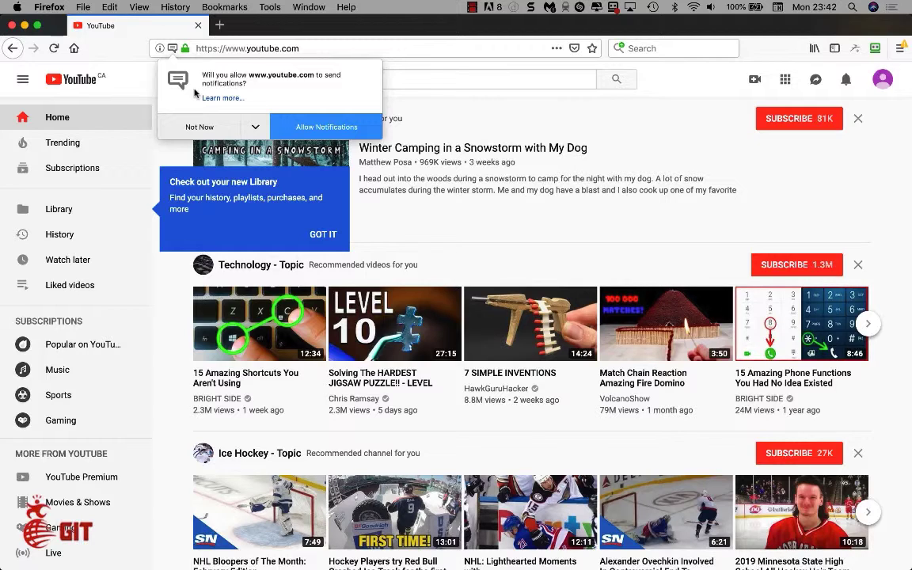
Choose Allow Notifications in Firefox's YouTube notification prompt.
left_click(322, 127)
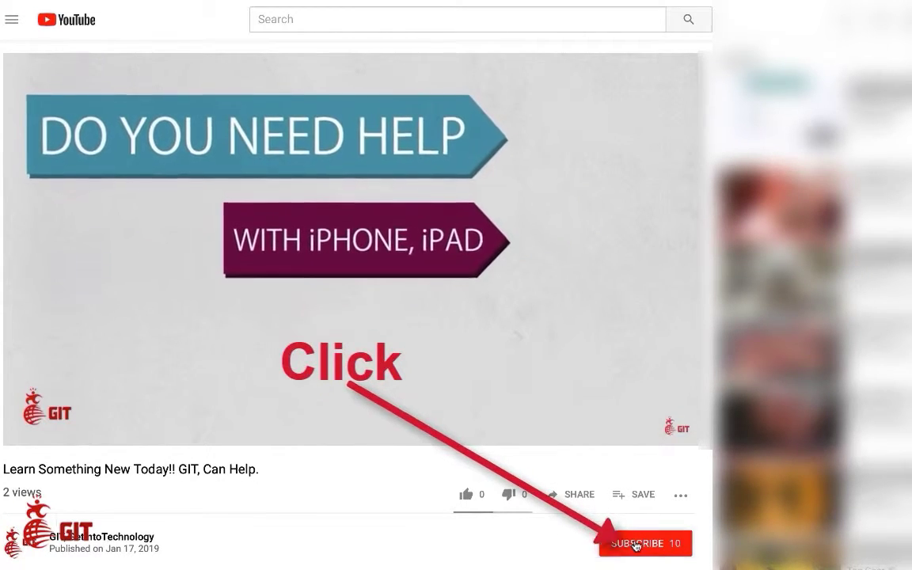
Subscribe to the GIT channel from the 'Learn Something New Today!! GIT, Can Help.' video.
left_click(635, 545)
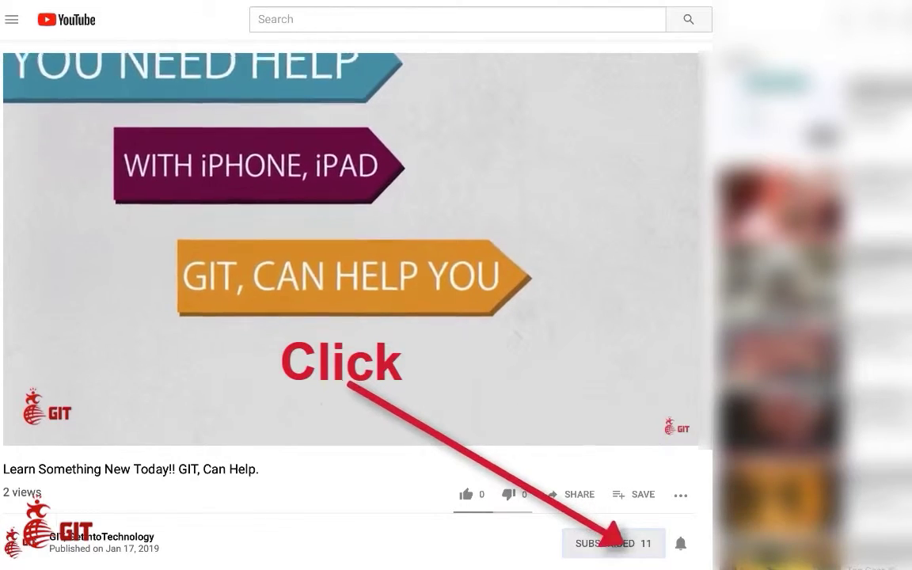